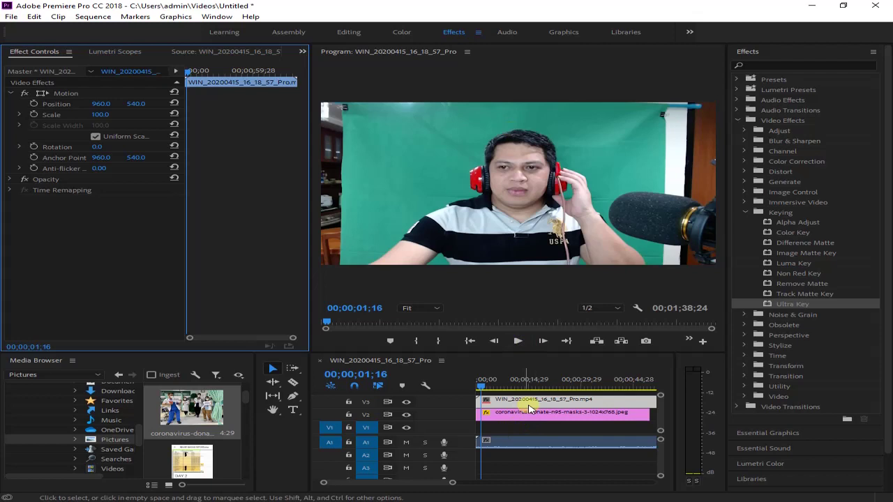
Toggle the photo and webcam tracks off and on to preview each layer.
left_click(407, 415)
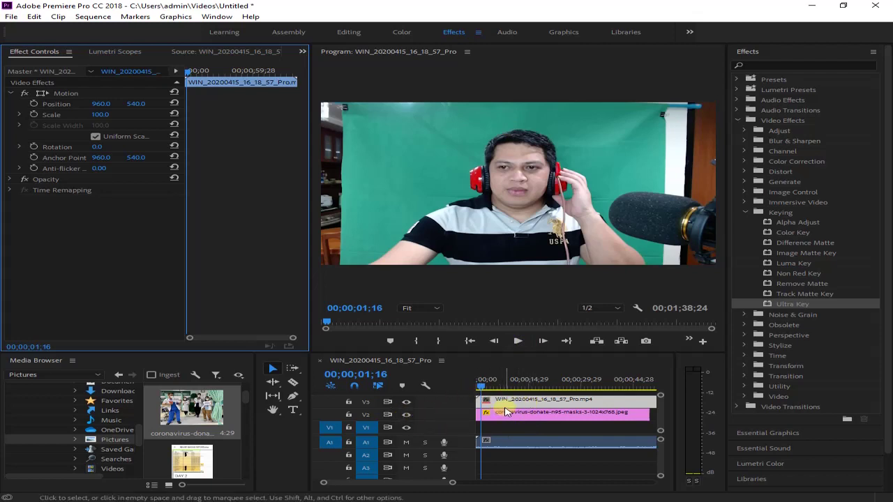
left_click(409, 416)
left_click(407, 403)
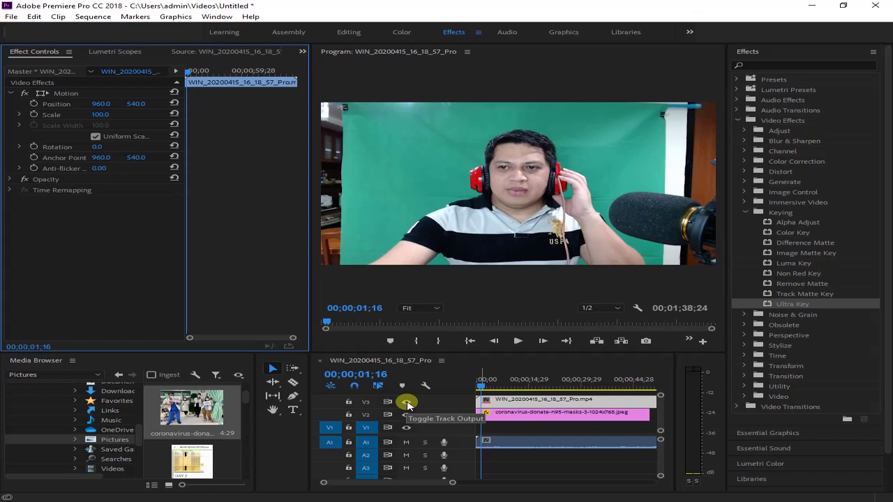
left_click(407, 402)
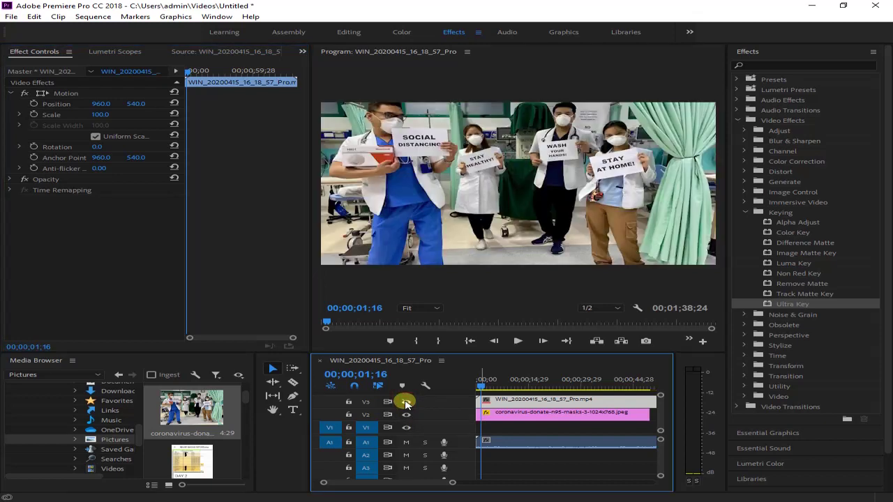
left_click(406, 402)
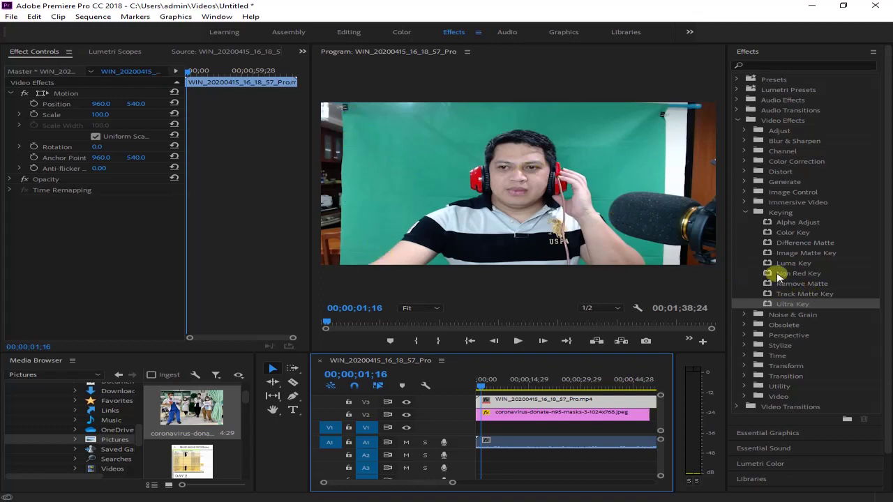
Apply the Crop effect from Video Effects > Transform to the webcam clip.
left_click(747, 212)
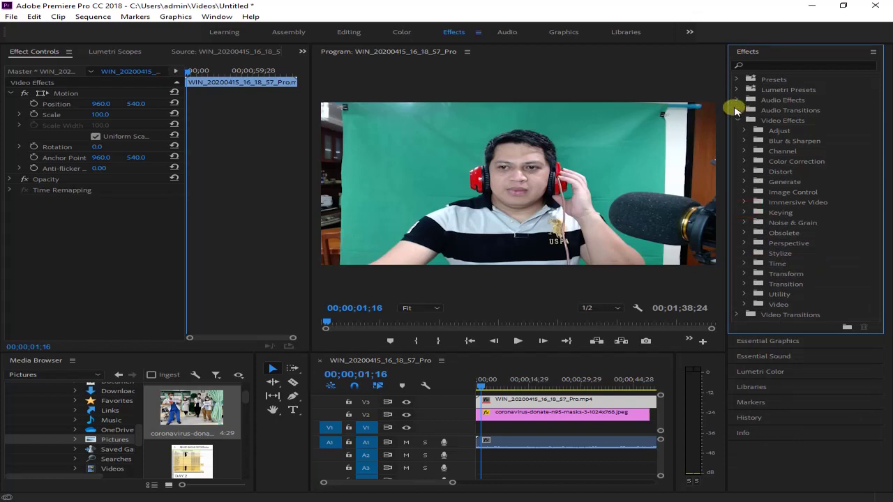
left_click(745, 273)
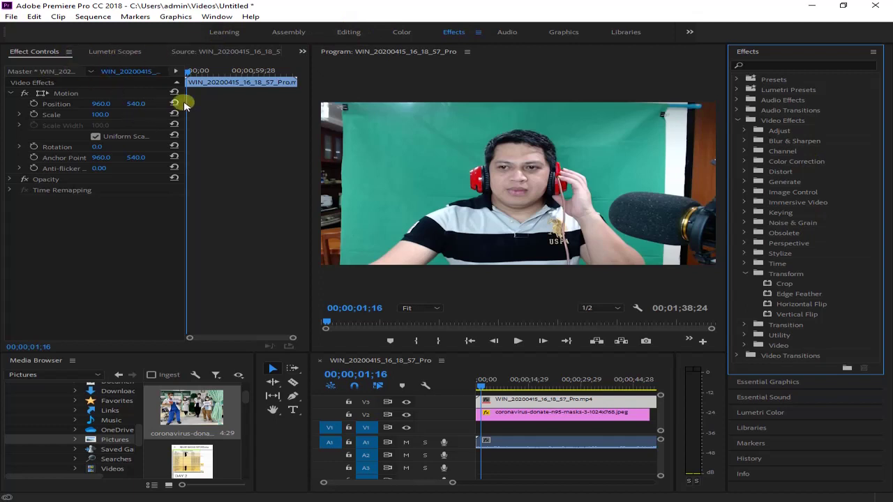
left_click(302, 50)
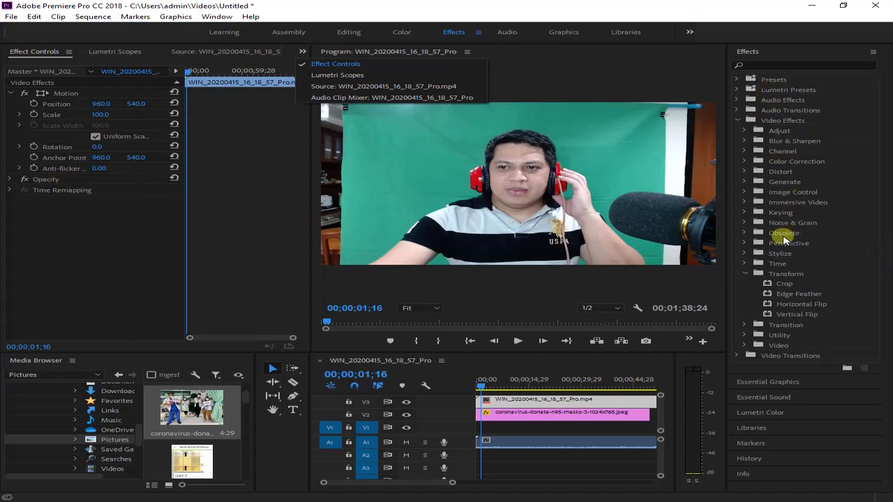
left_click(790, 284)
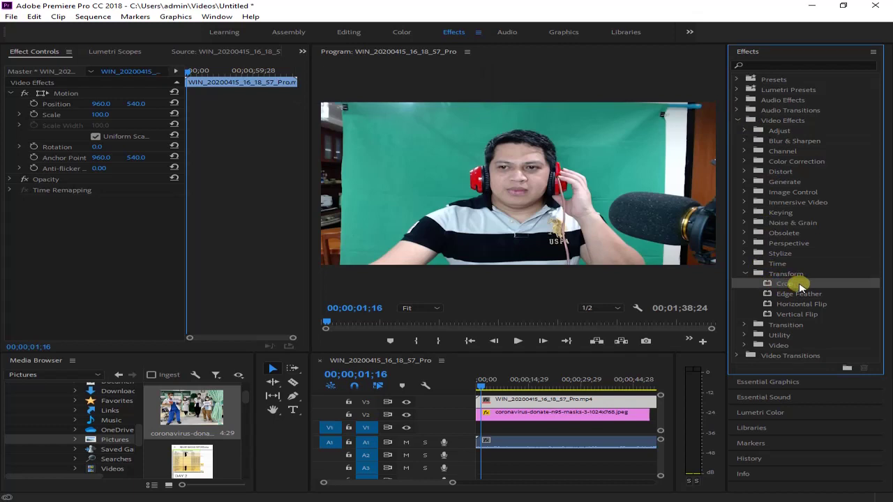
left_click_drag(815, 286, 89, 230)
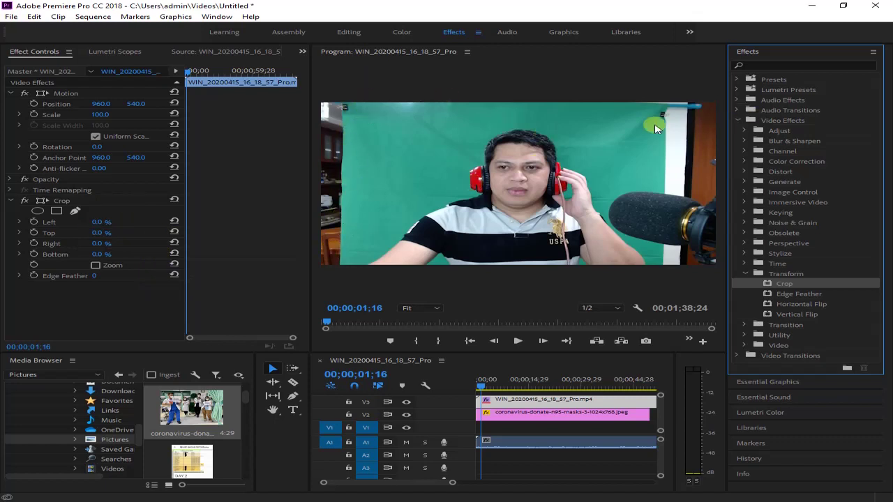
Set the webcam clip's Crop to Left 7%, Right 23% and Top 7%.
left_click(97, 223)
left_click_drag(97, 223, 119, 226)
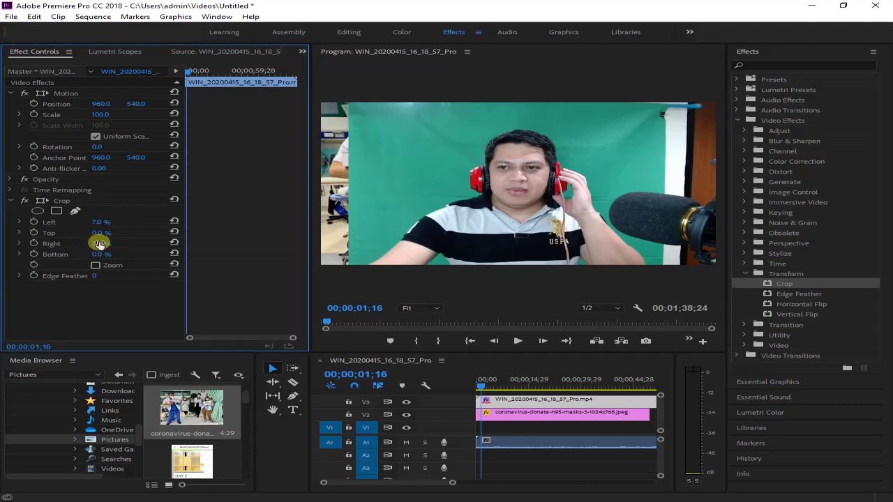
left_click_drag(99, 244, 65, 236)
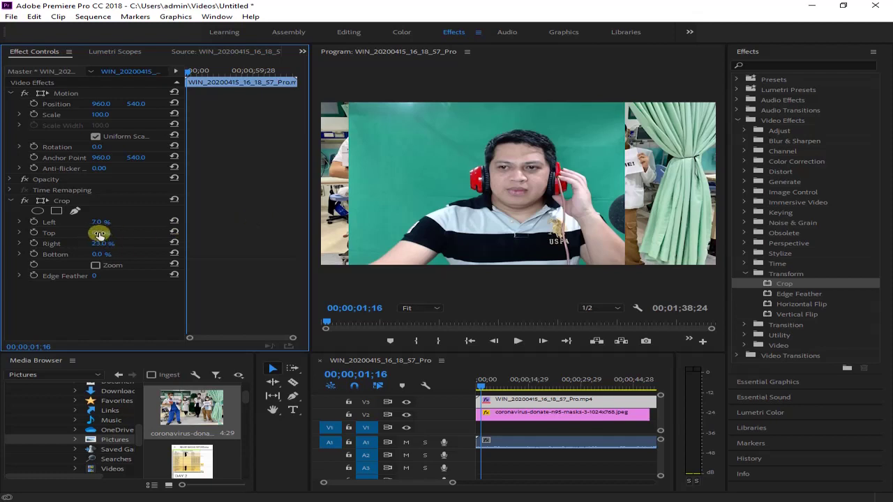
left_click_drag(97, 233, 104, 234)
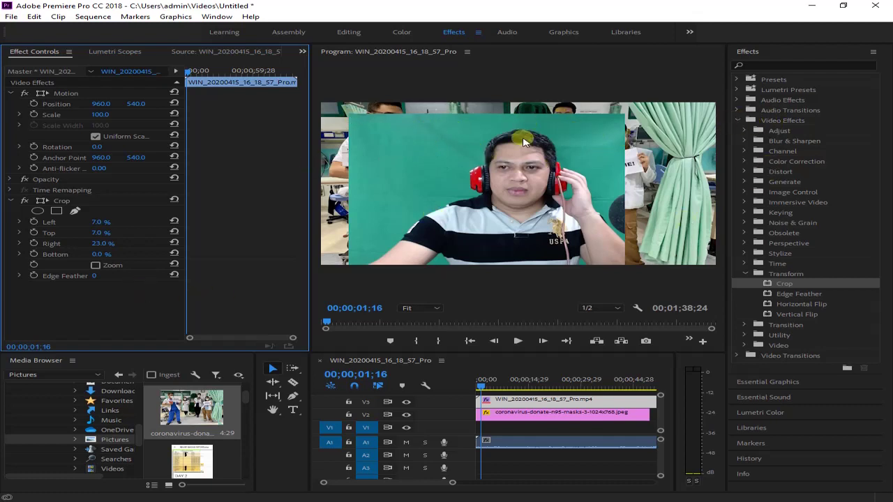
Apply Ultra Key from Video Effects > Keying to the webcam clip.
left_click(737, 121)
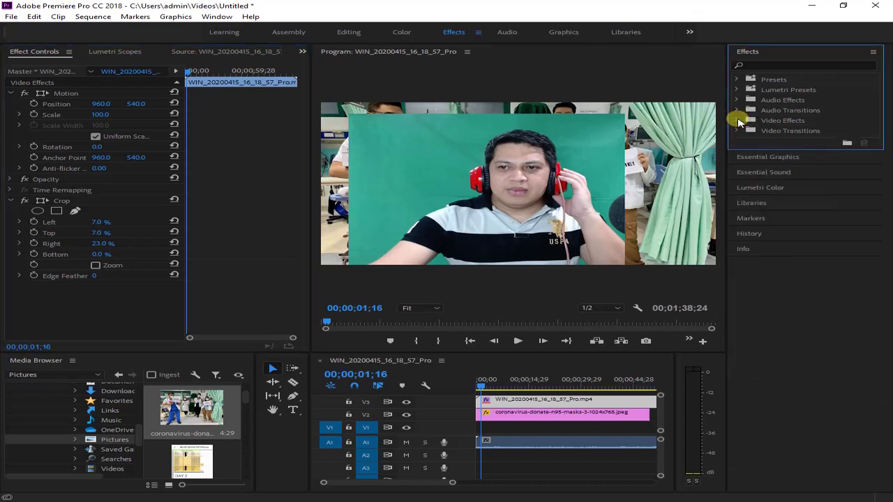
left_click(738, 120)
left_click(743, 274)
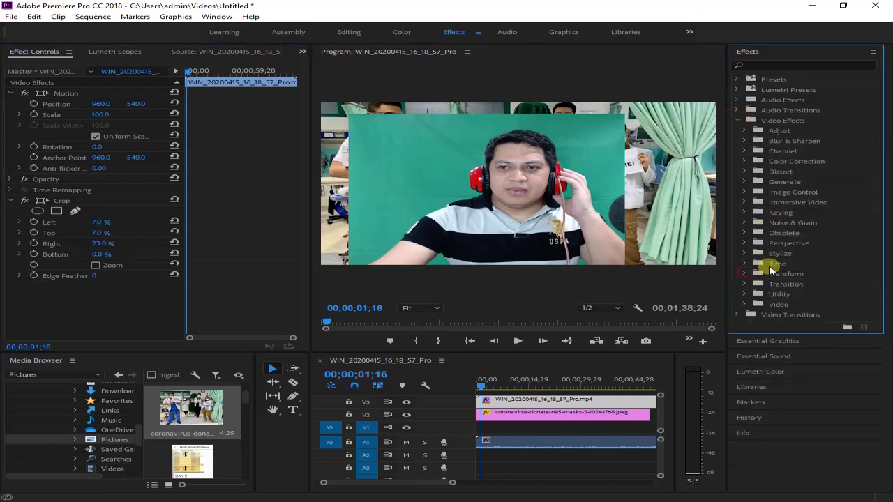
left_click(744, 212)
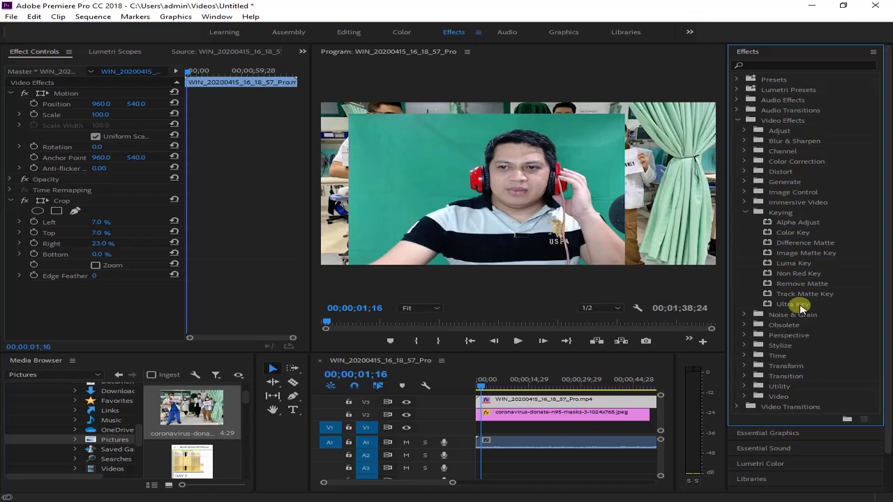
left_click_drag(800, 305, 113, 307)
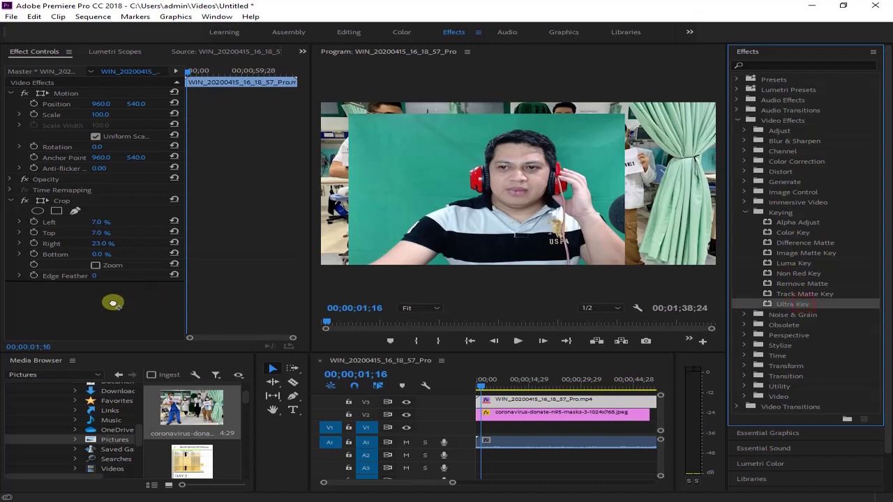
scroll(178, 246, "down", 1)
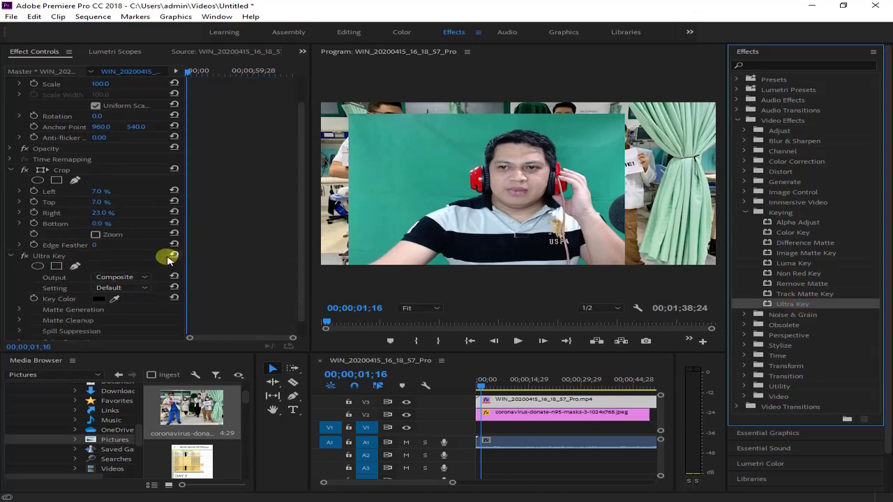
scroll(160, 254, "down", 1)
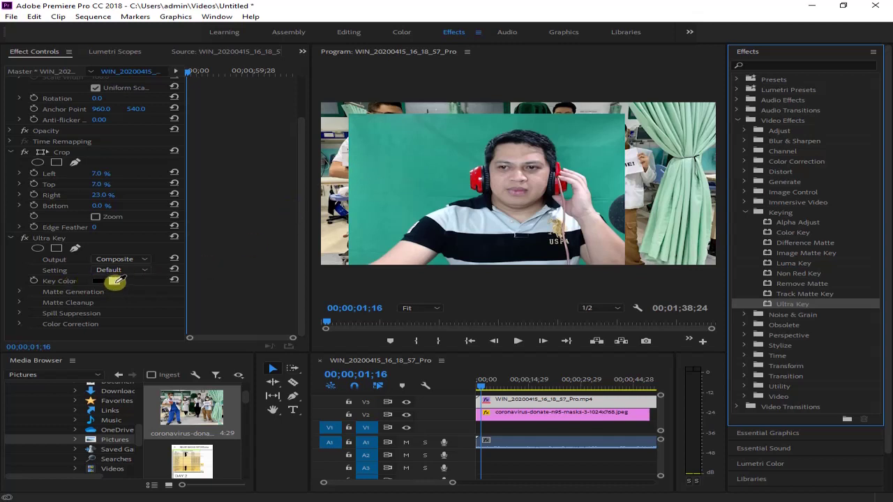
Sample the green backdrop in the Program monitor as Ultra Key's key color.
left_click_drag(117, 279, 412, 159)
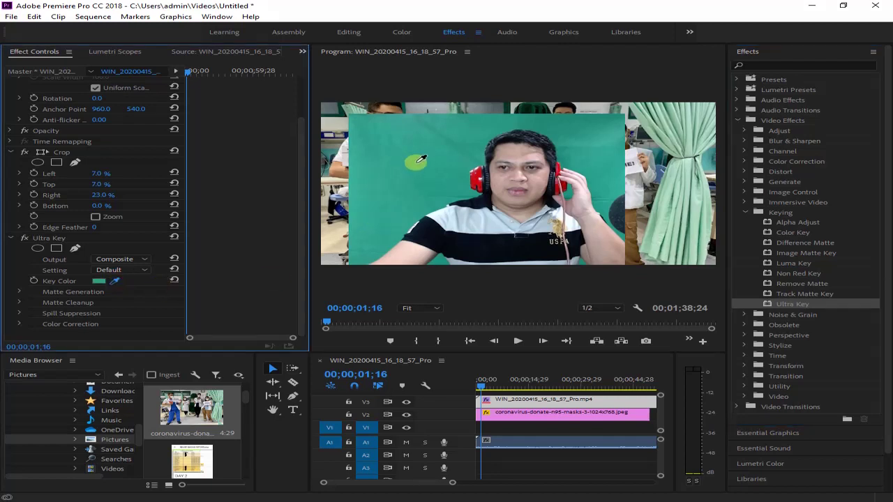
left_click_drag(418, 163, 420, 162)
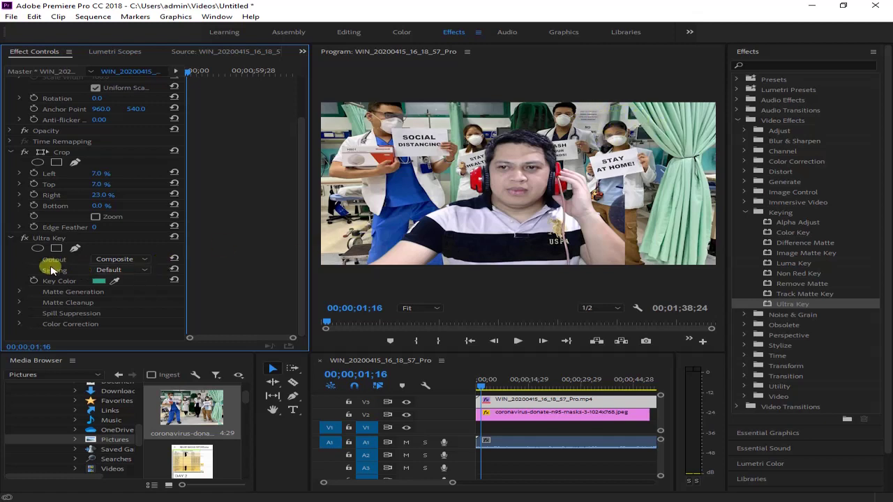
Change the Ultra Key Setting dropdown to Aggressive.
left_click(146, 270)
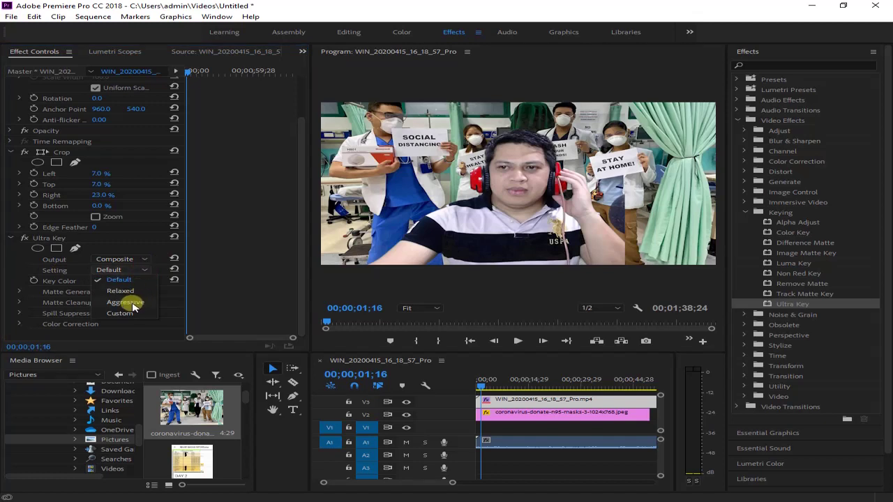
left_click(140, 303)
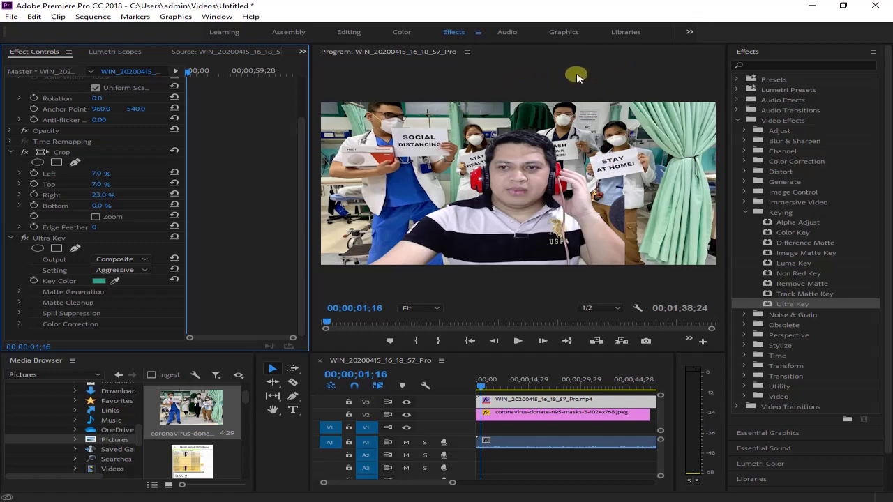
mouse_move(303, 148)
left_click_drag(303, 148, 295, 94)
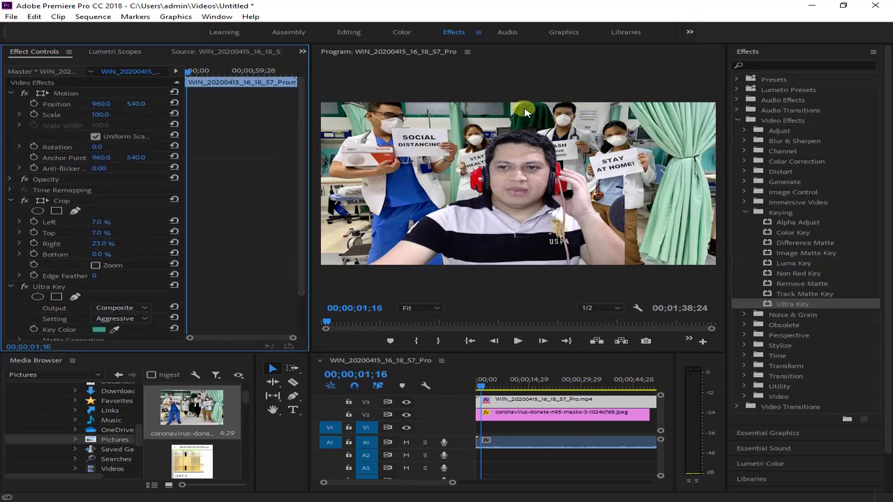